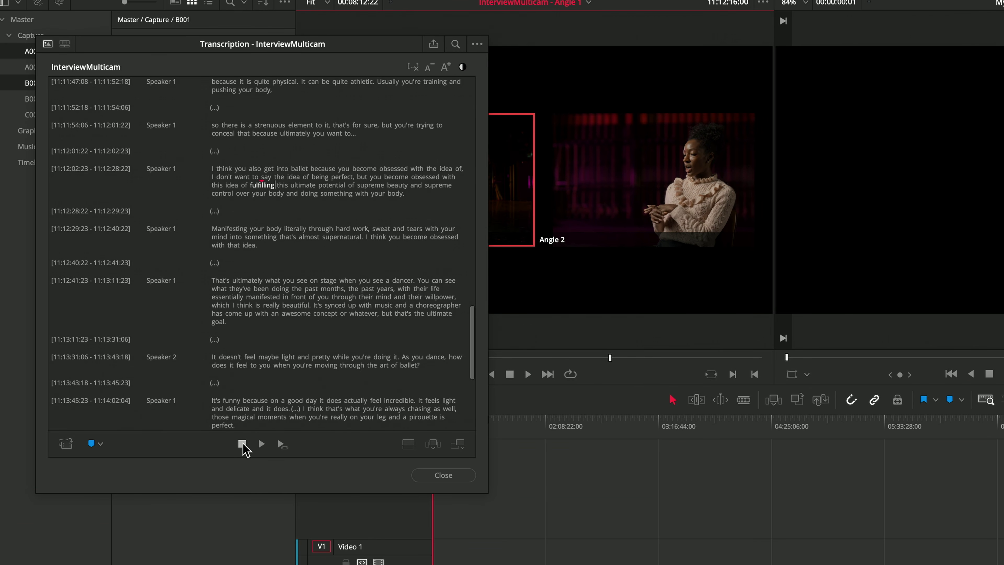
# Rename Speaker 1 as Dancer and Speaker 2 as Interviewer in the transcription.
pyautogui.doubleClick(156, 170)
pyautogui.write('Dancer')
pyautogui.press('Return')
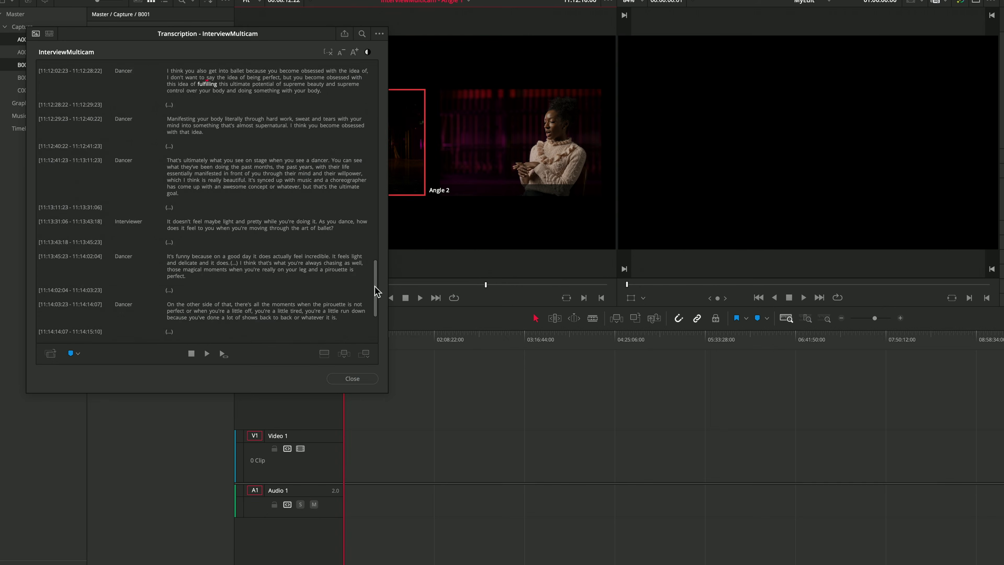
# Insert the dancer's sentence "I started off just sort of with dance classes." from the transcription into the timeline.
pyautogui.scroll(10, 350, 151)
pyautogui.scroll(3, 349, 151)
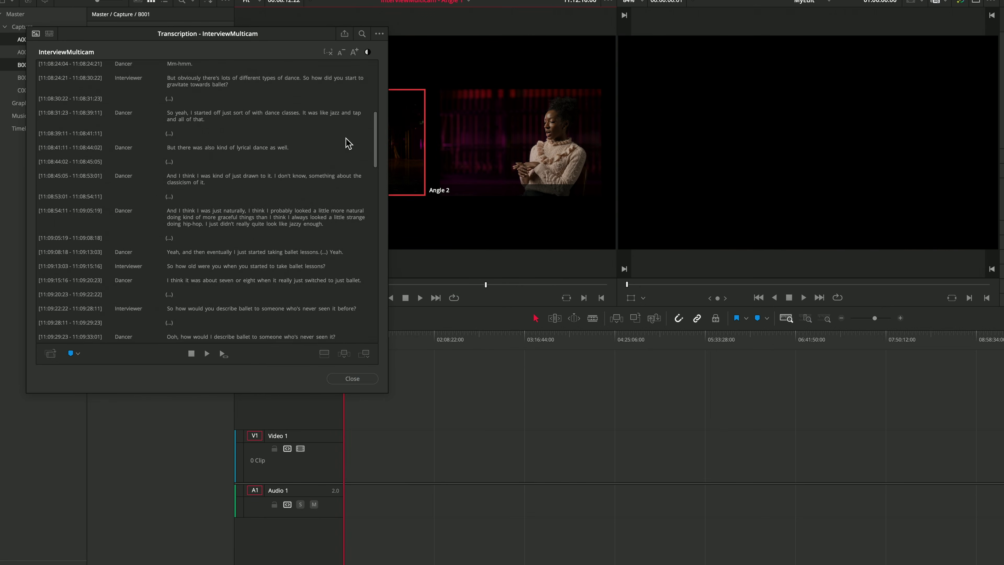
pyautogui.moveTo(191, 116); pyautogui.dragTo(231, 116)
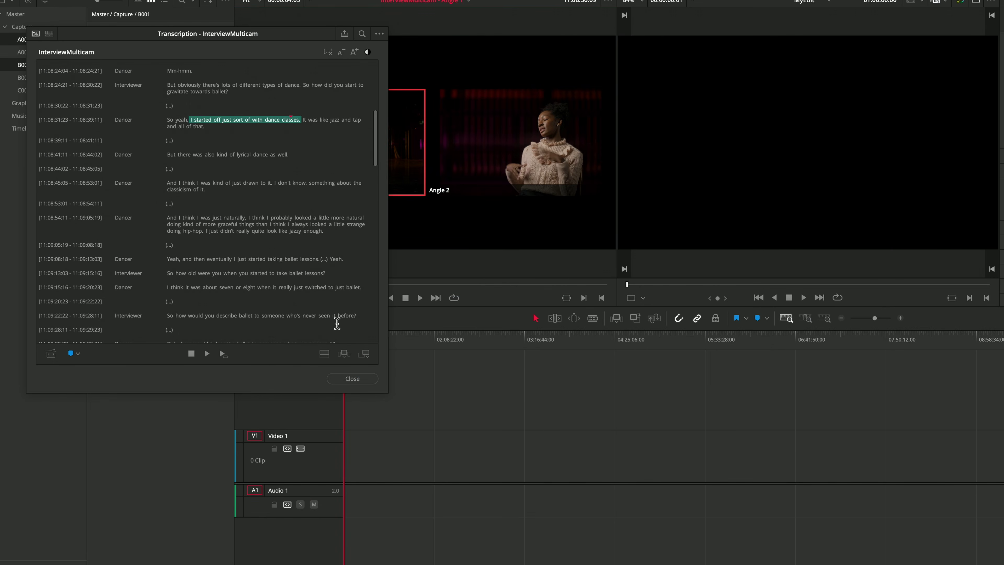
pyautogui.click(344, 354)
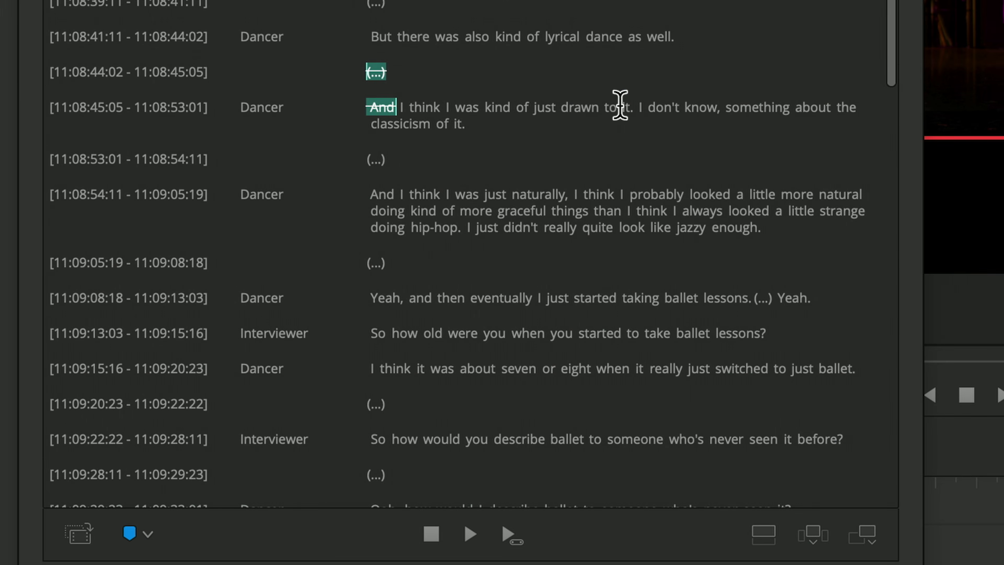
# Strike out the filler phrases and pauses from "lyrical dance" through "ballet lessons", and insert the remaining passage into the timeline.
pyautogui.moveTo(635, 107); pyautogui.dragTo(568, 184)
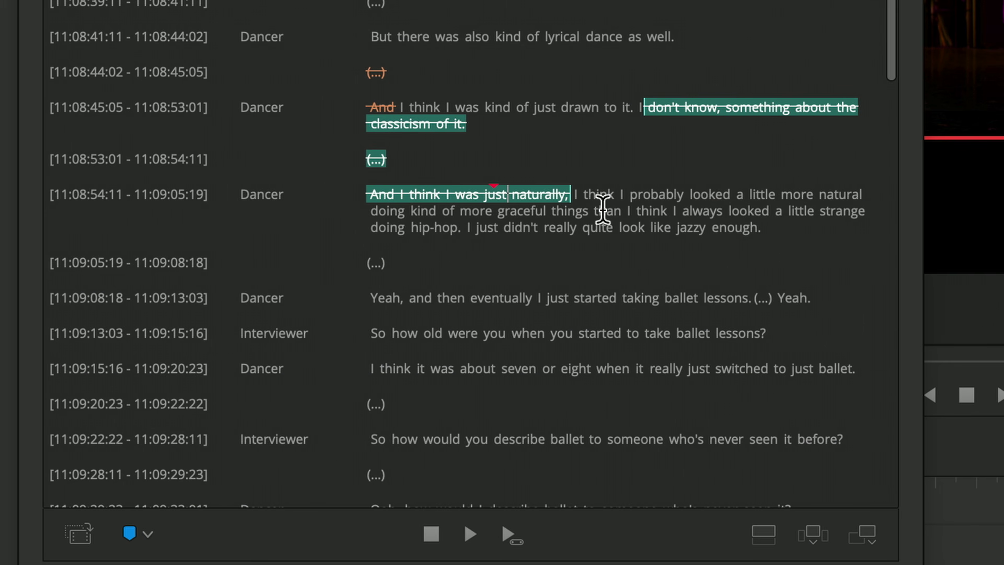
pyautogui.moveTo(601, 211); pyautogui.dragTo(468, 225)
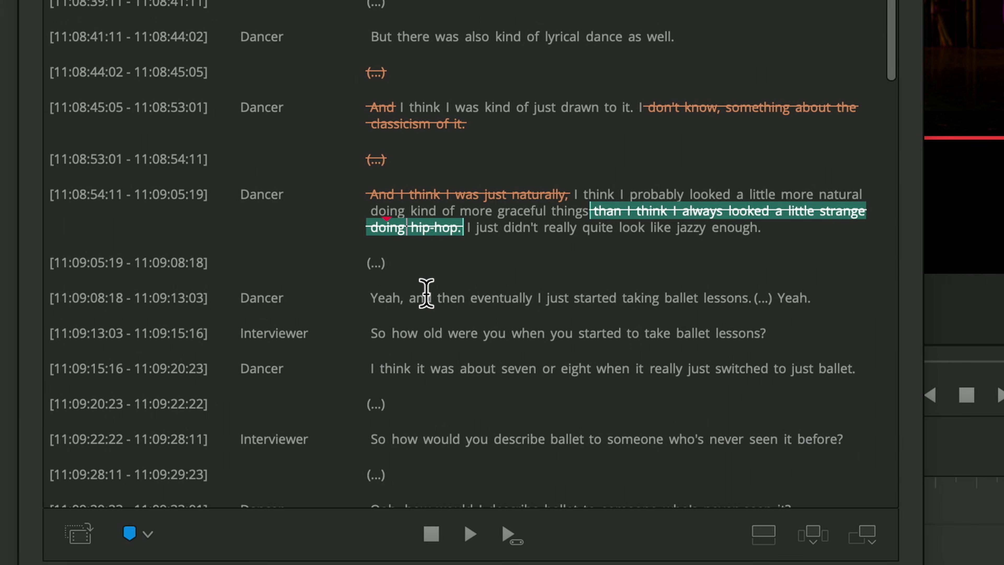
pyautogui.moveTo(431, 296); pyautogui.dragTo(368, 264)
pyautogui.moveTo(777, 294); pyautogui.dragTo(371, 40)
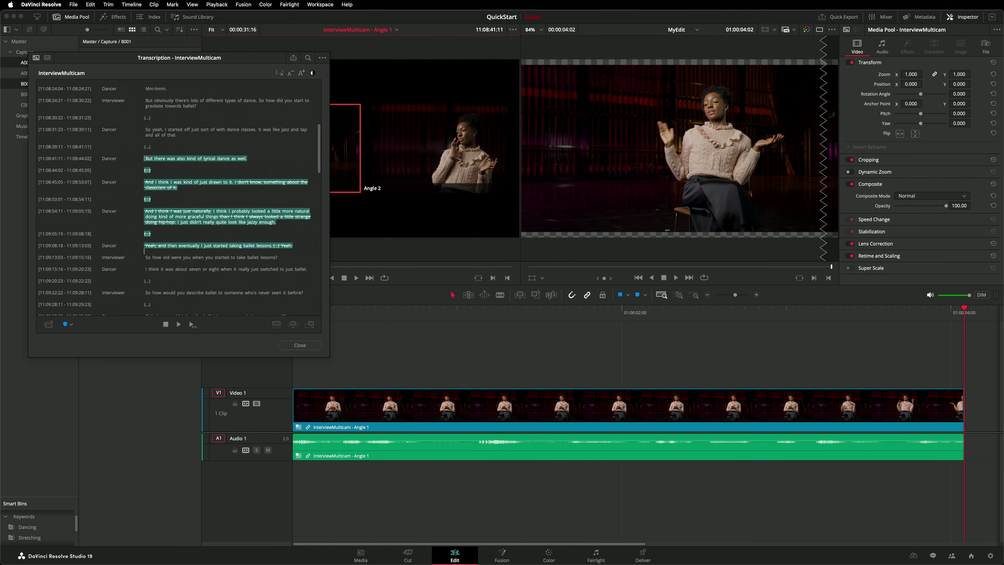
pyautogui.click(292, 324)
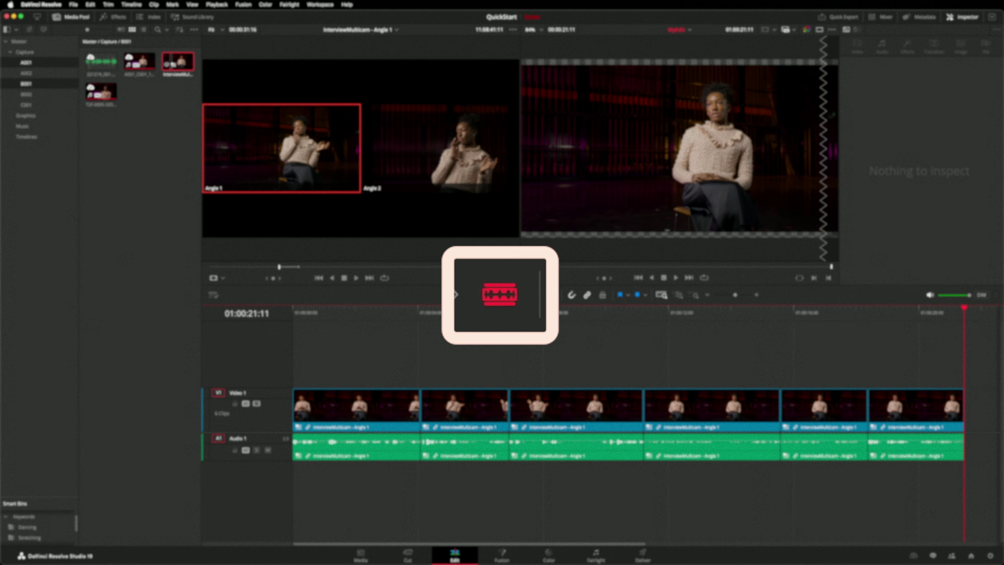
# Split the third timeline clip near its last third and the original fourth clip at 01:00:13:09 with the Blade tool.
pyautogui.click(598, 405)
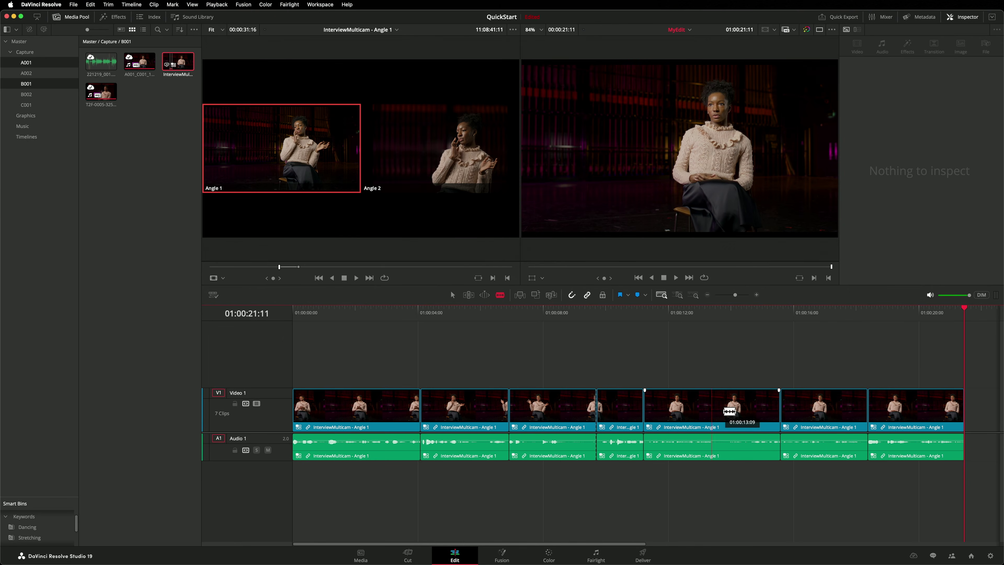
pyautogui.click(730, 413)
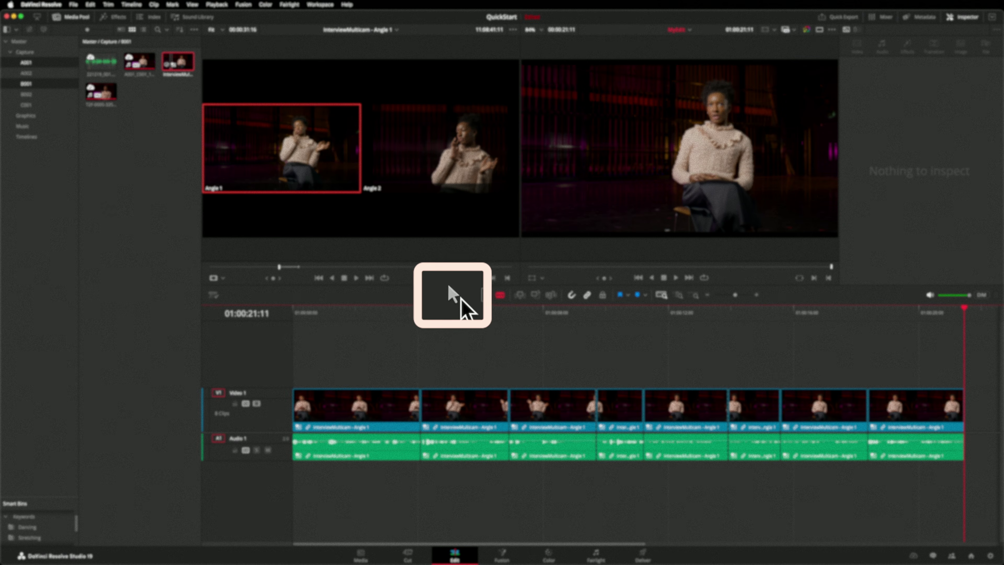
pyautogui.click(458, 296)
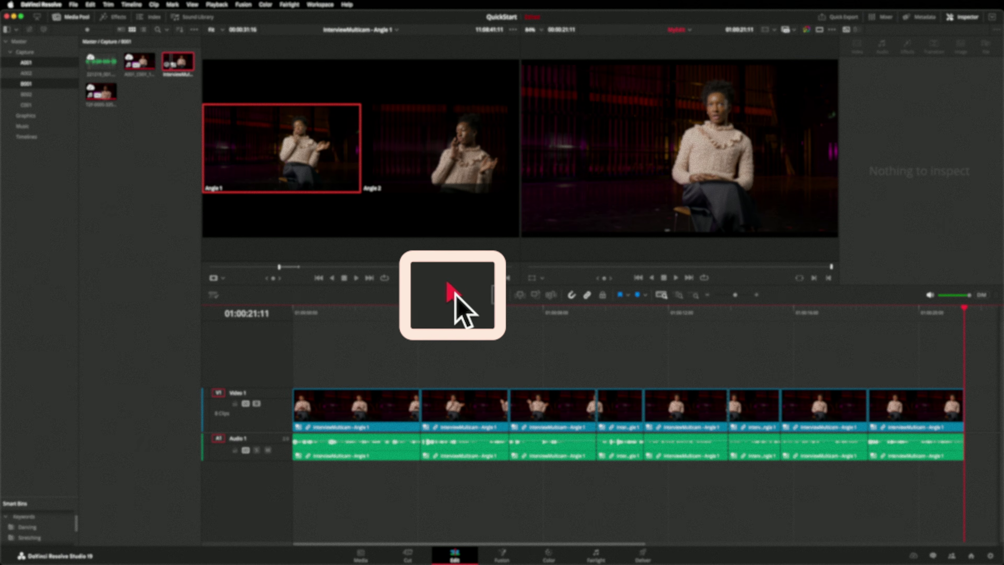
# Try moving the third timeline clip and shortening its end with the Selection tool.
pyautogui.click(551, 405)
pyautogui.moveTo(552, 408)
pyautogui.mouseDown()
pyautogui.moveTo(551, 383)
pyautogui.moveTo(488, 376)
pyautogui.moveTo(552, 412)
pyautogui.mouseUp()
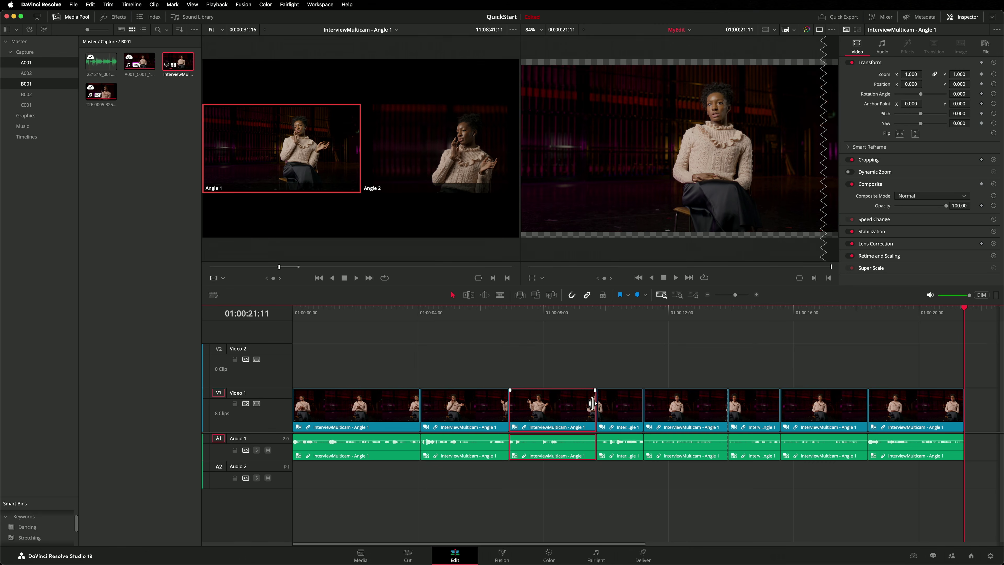
pyautogui.moveTo(591, 403); pyautogui.dragTo(563, 403)
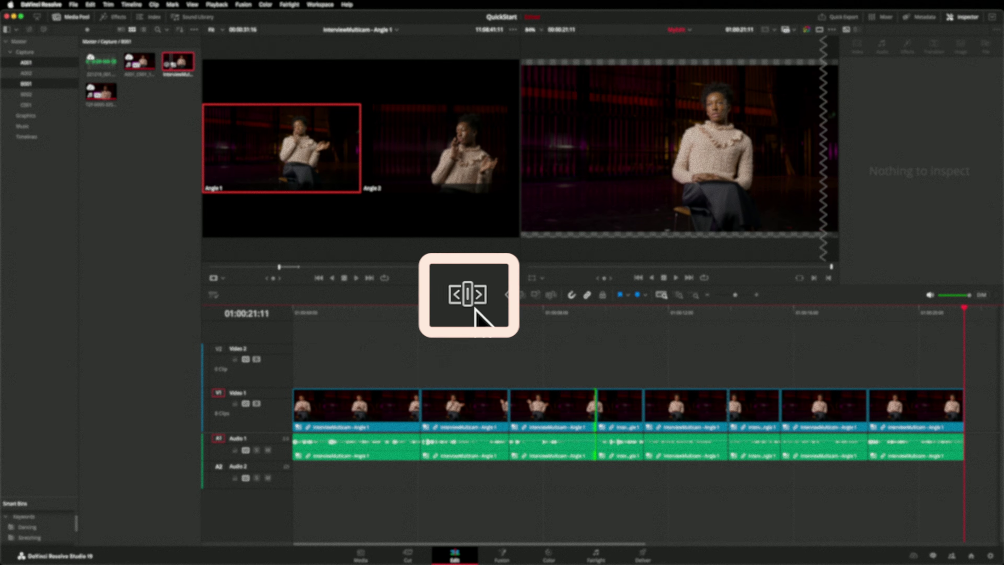
# Try slipping the third clip's content and sliding the clip earlier in Trim Edit mode.
pyautogui.click(471, 301)
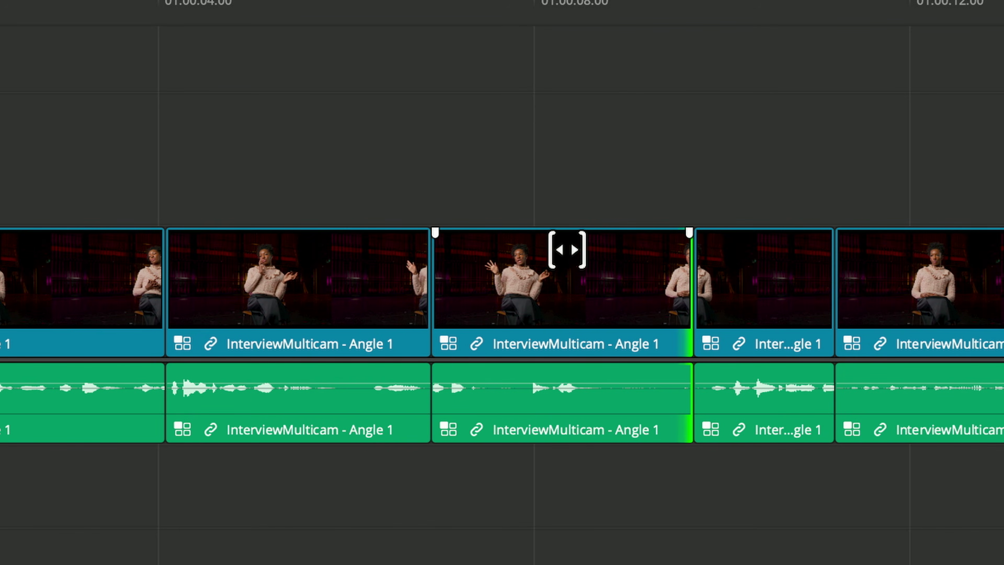
pyautogui.moveTo(568, 249); pyautogui.dragTo(801, 273)
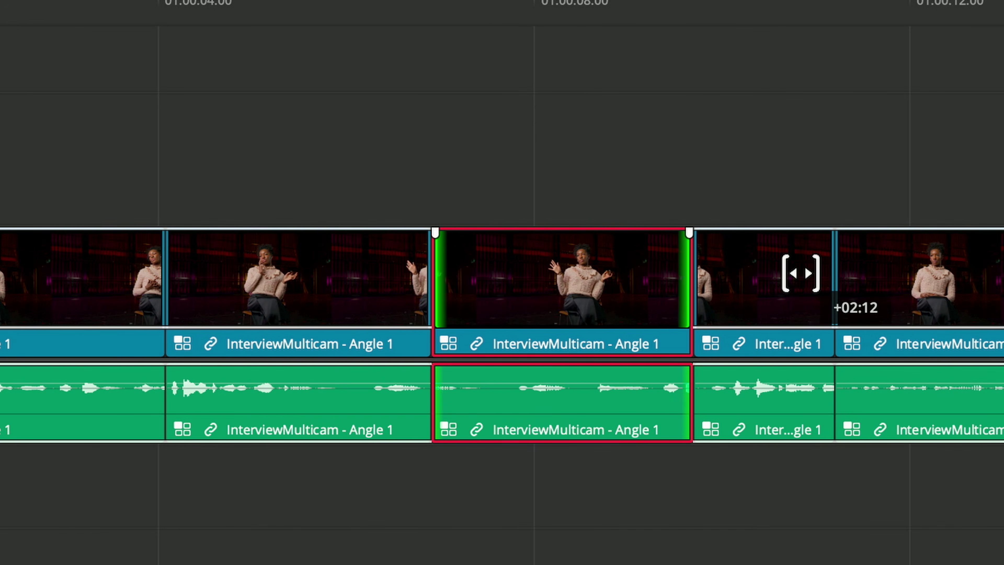
pyautogui.moveTo(634, 254); pyautogui.dragTo(633, 254)
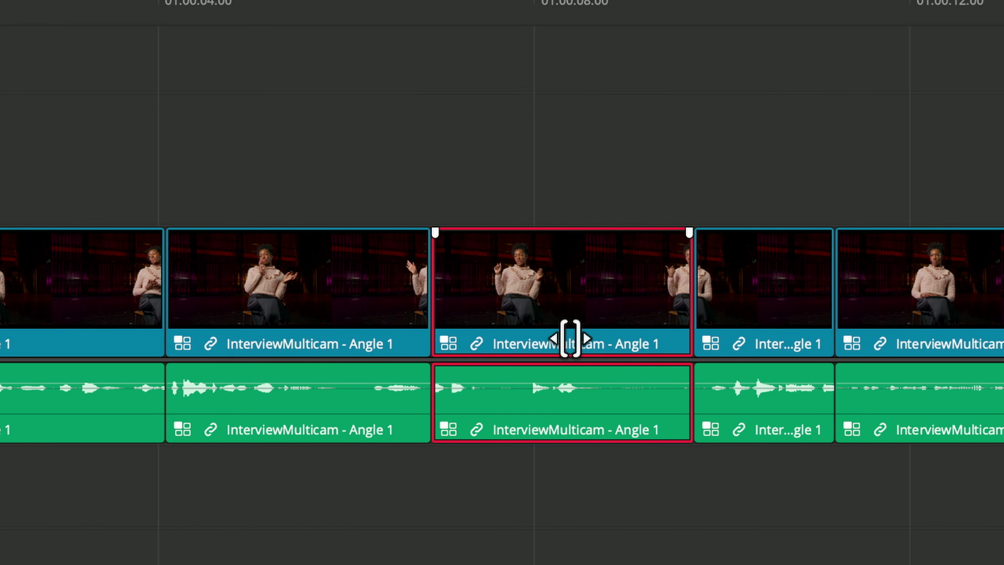
pyautogui.moveTo(571, 338); pyautogui.dragTo(411, 316)
pyautogui.hotkey('ctrl', 'z')
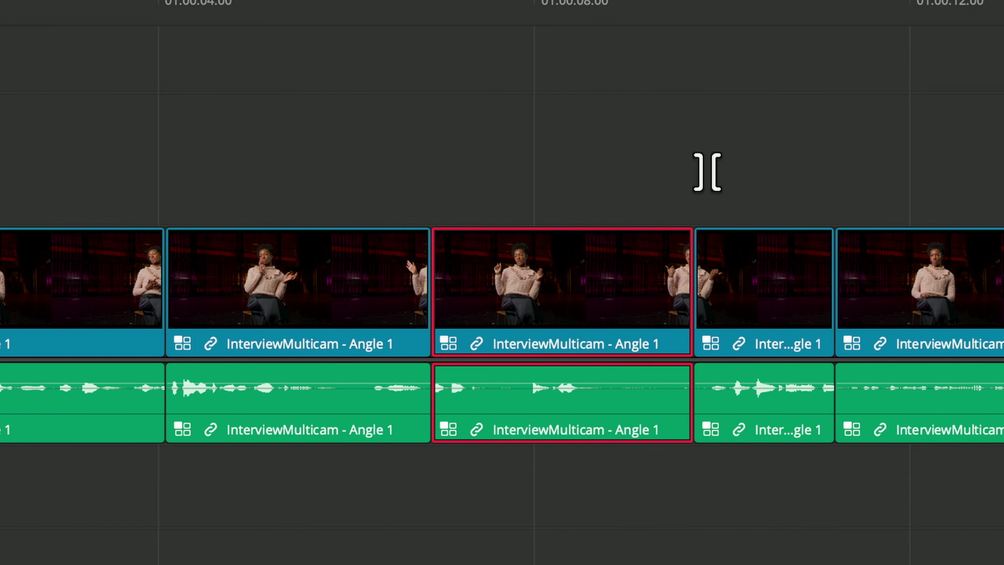
# Ripple-trim the end of the third timeline clip earlier by about one second.
pyautogui.moveTo(679, 259); pyautogui.dragTo(581, 263)
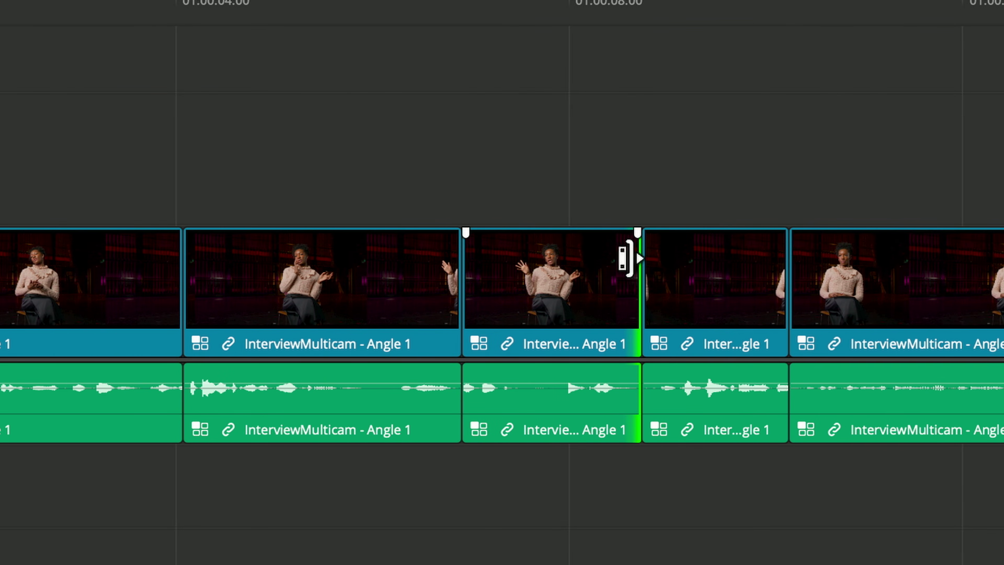
pyautogui.moveTo(640, 259)
pyautogui.mouseDown()
pyautogui.moveTo(692, 264)
pyautogui.moveTo(617, 266)
pyautogui.moveTo(639, 266)
pyautogui.mouseUp()
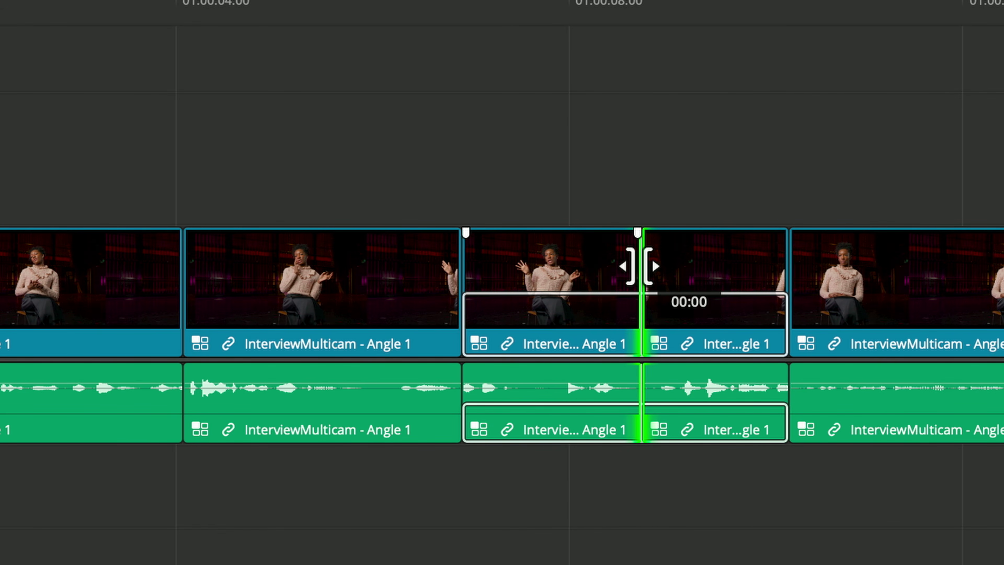
pyautogui.moveTo(640, 265); pyautogui.dragTo(639, 264)
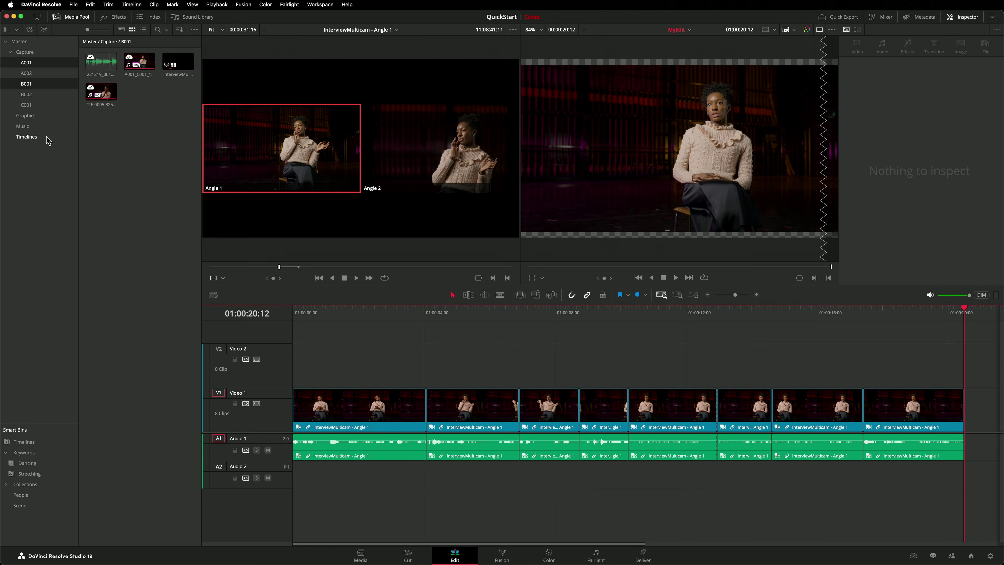
# Create a new empty timeline named Visuals in the Timelines bin.
pyautogui.click(27, 136)
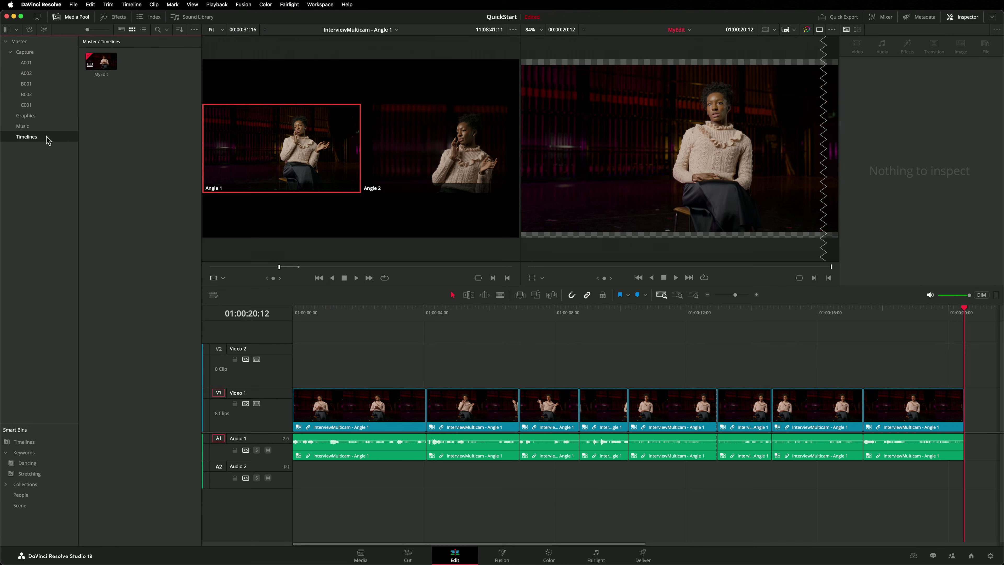
pyautogui.click(71, 4)
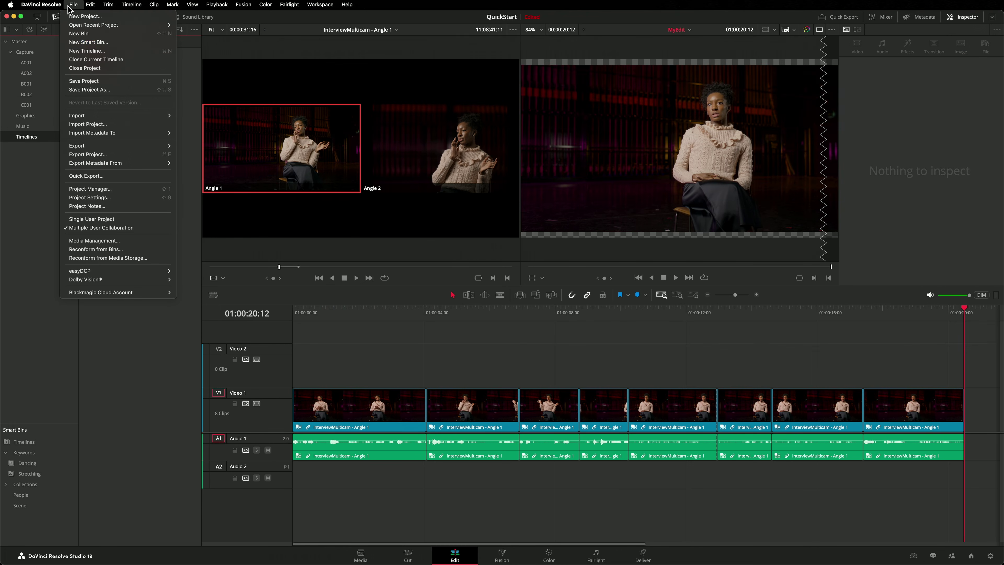
pyautogui.click(111, 52)
pyautogui.write('Visuals')
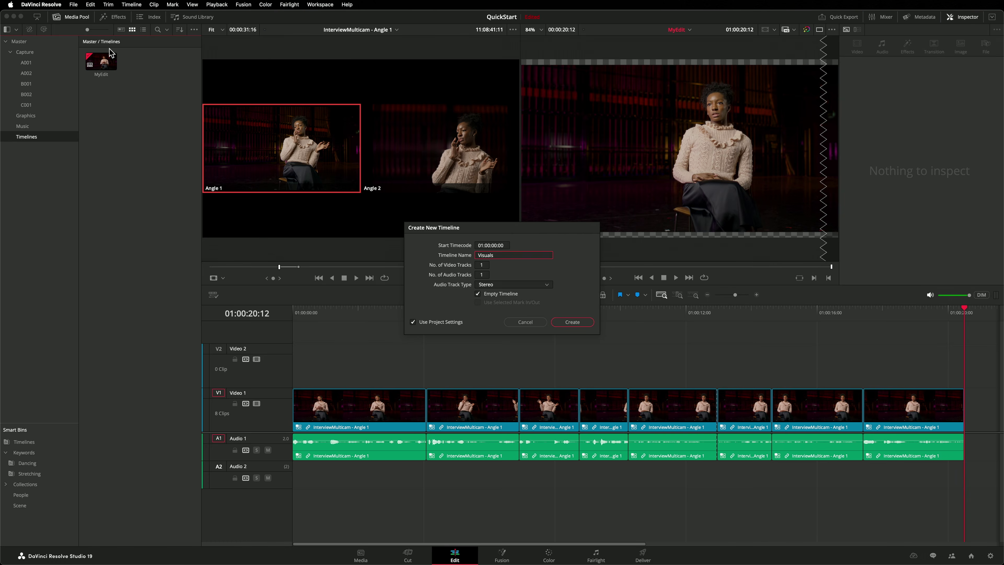
pyautogui.press('Return')
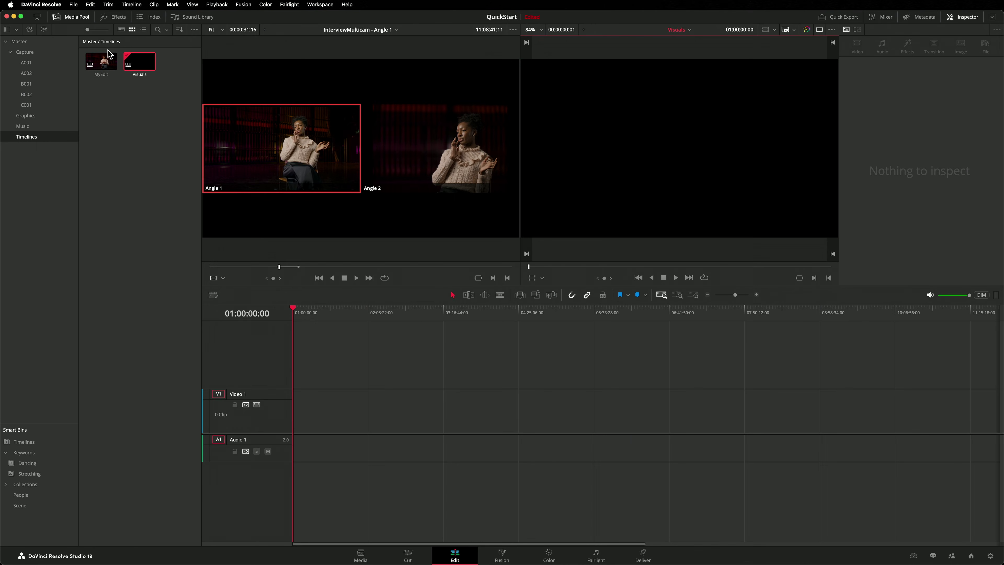
# From the Stretching smart bin, insert A001_C033_1219PG_001.R3D from 15:01:09:13 to 15:01:20:02, followed by the marked range of D001_0005.mov.
pyautogui.click(58, 476)
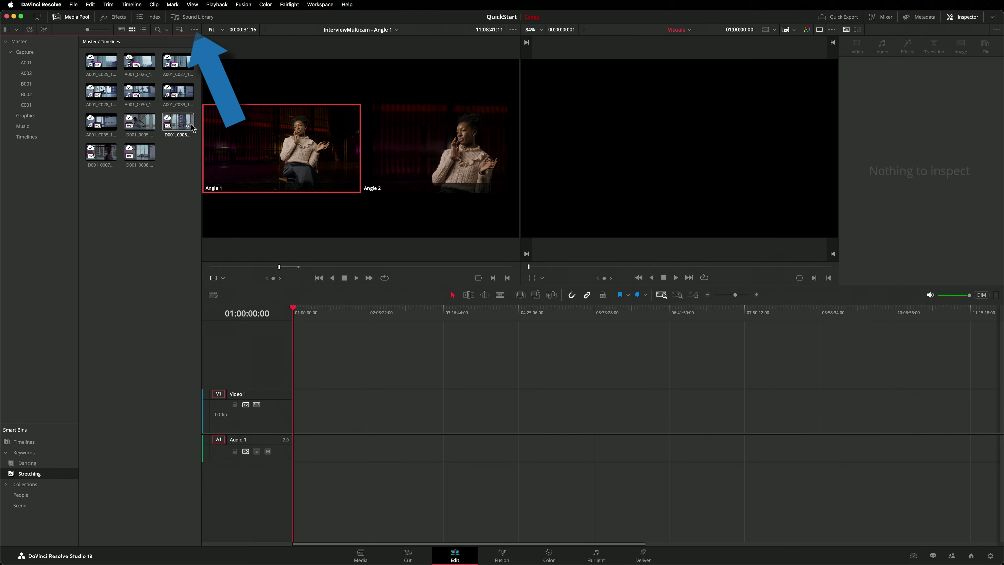
pyautogui.click(191, 93)
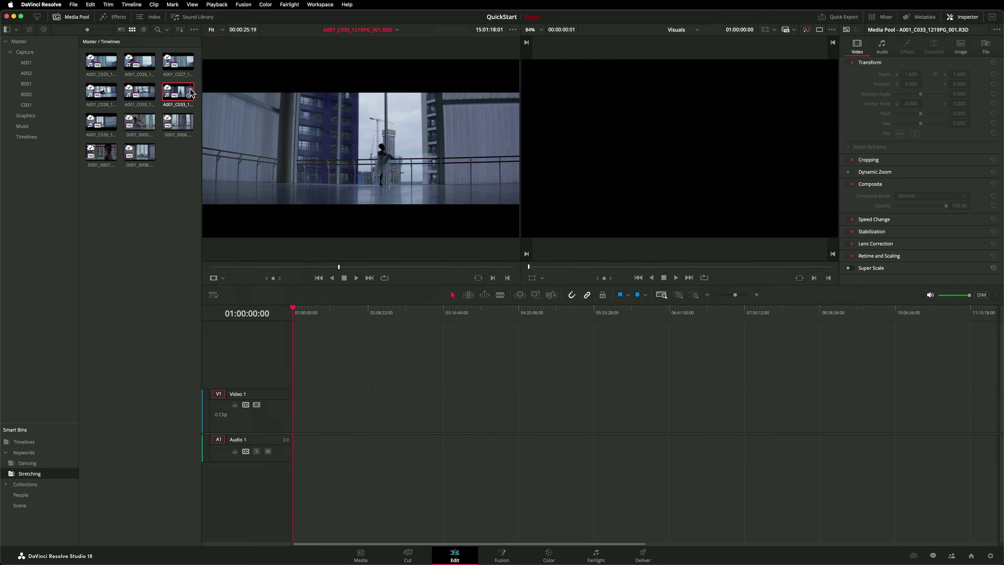
pyautogui.click(239, 266)
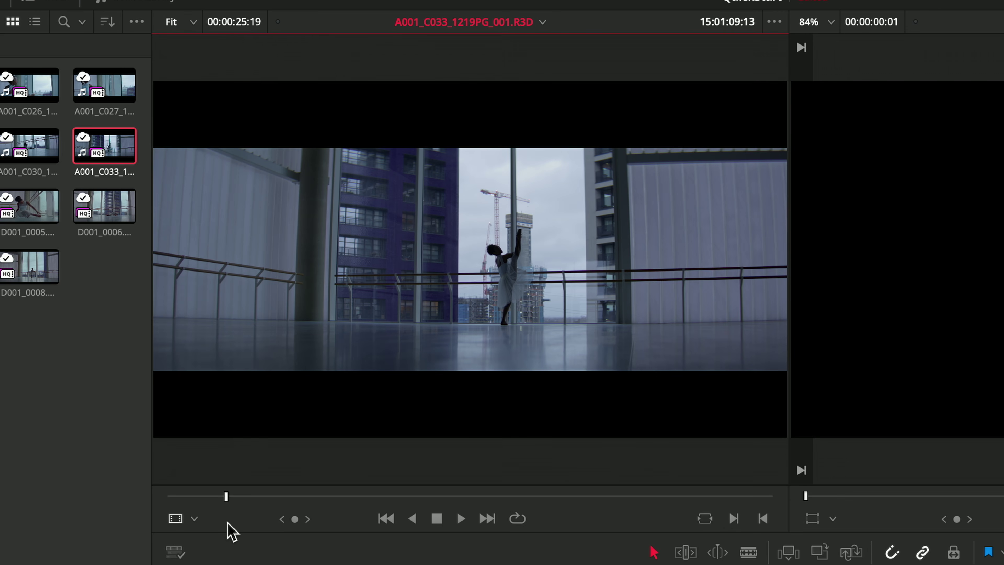
pyautogui.moveTo(254, 503); pyautogui.dragTo(476, 502)
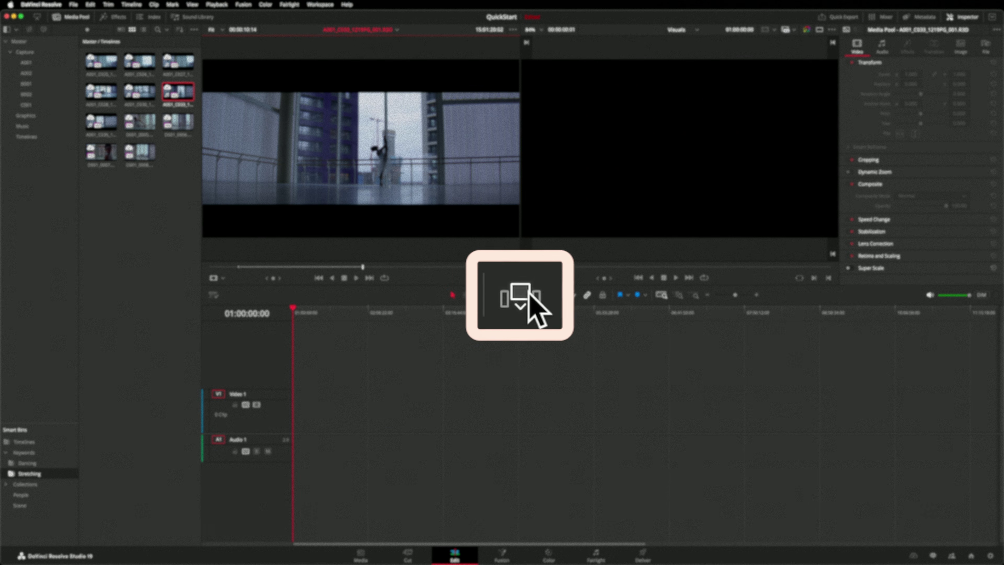
pyautogui.click(521, 296)
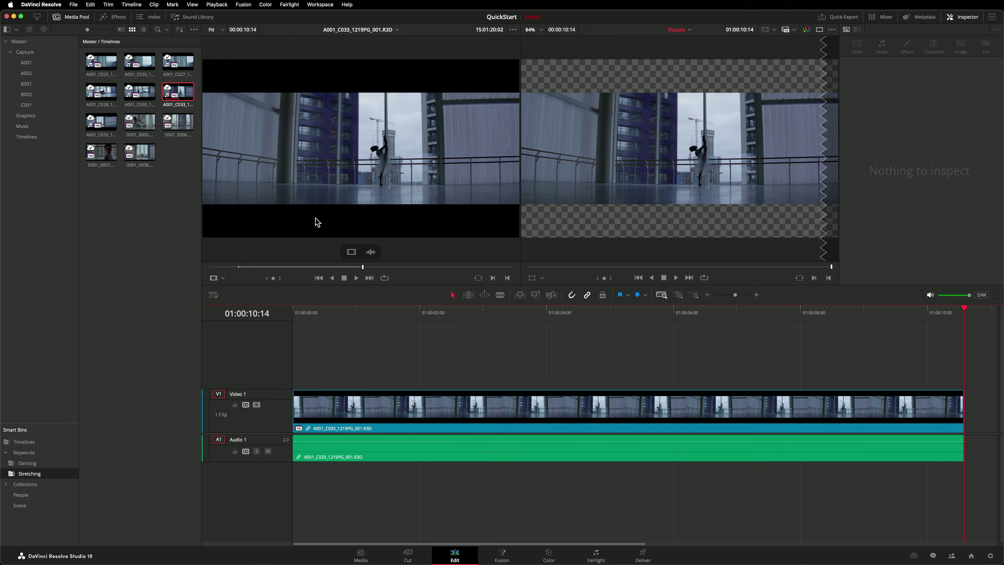
pyautogui.click(139, 123)
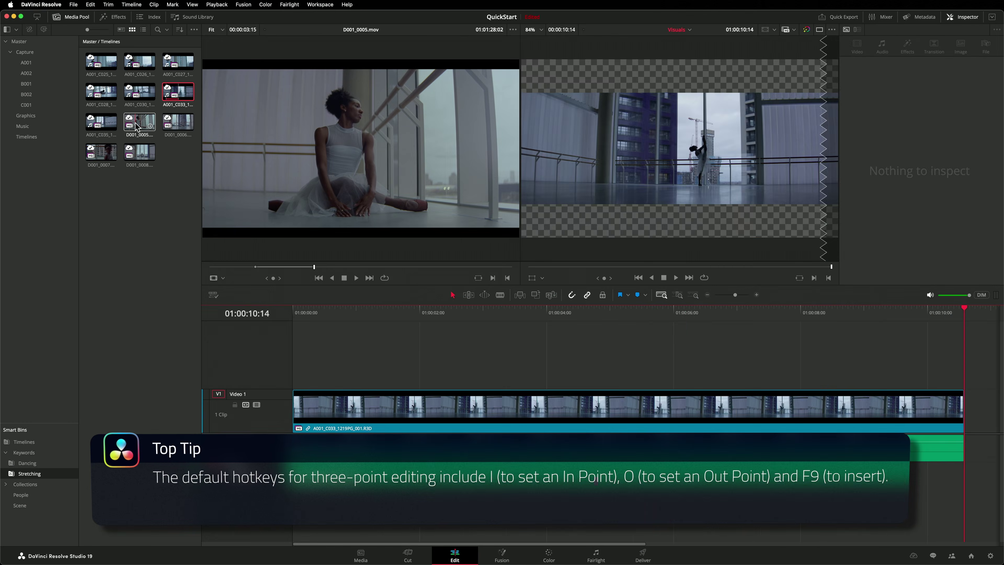
pyautogui.press('F9')
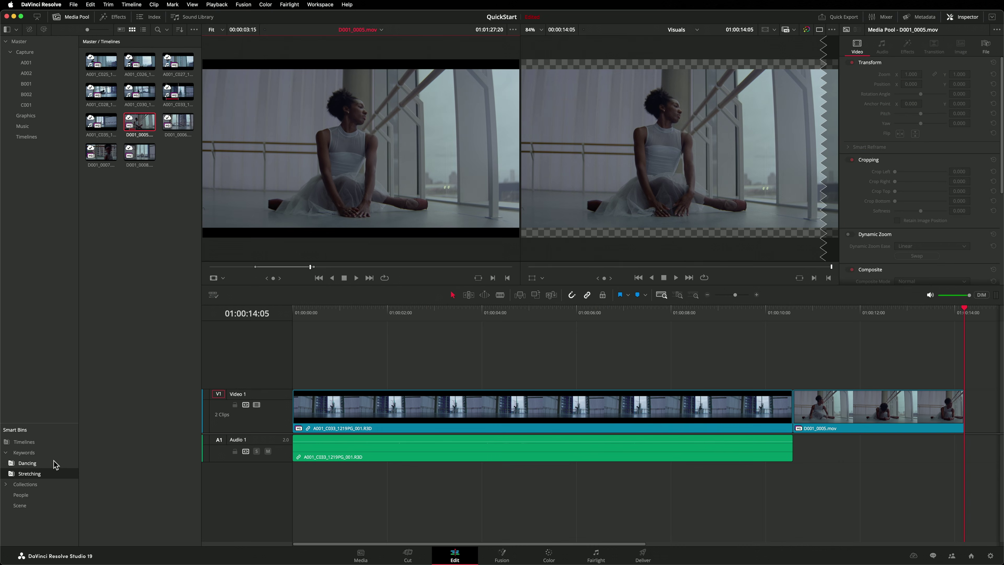
# Add clips A001_C017, A001_C022, T2F-0000-814, T2F-0000-817 and T2F-0000-824 from the Dancing smart bin to the end of the Visuals timeline.
pyautogui.click(54, 463)
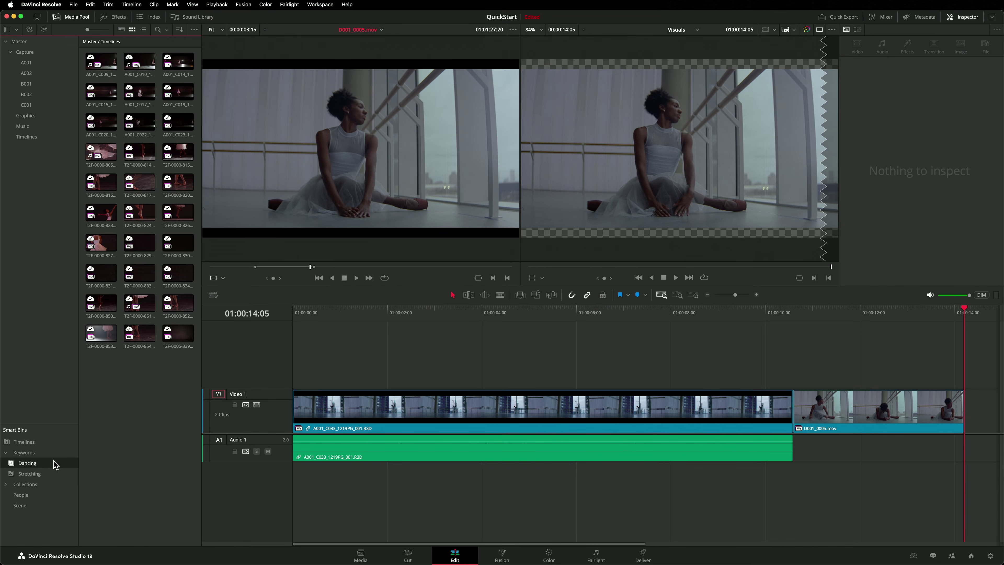
pyautogui.moveTo(160, 85); pyautogui.dragTo(144, 137)
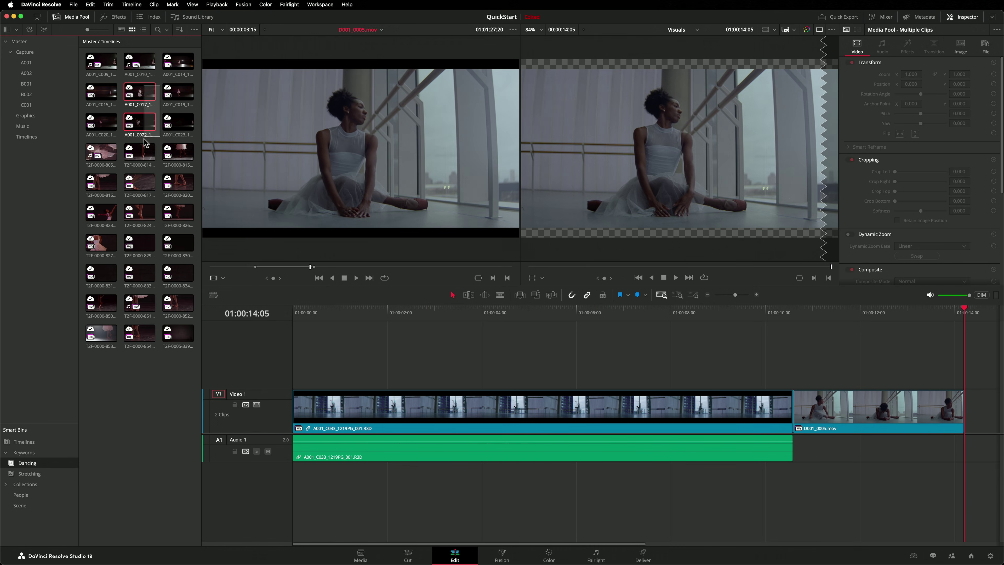
pyautogui.moveTo(136, 209); pyautogui.dragTo(132, 218)
pyautogui.moveTo(132, 99); pyautogui.dragTo(966, 420)
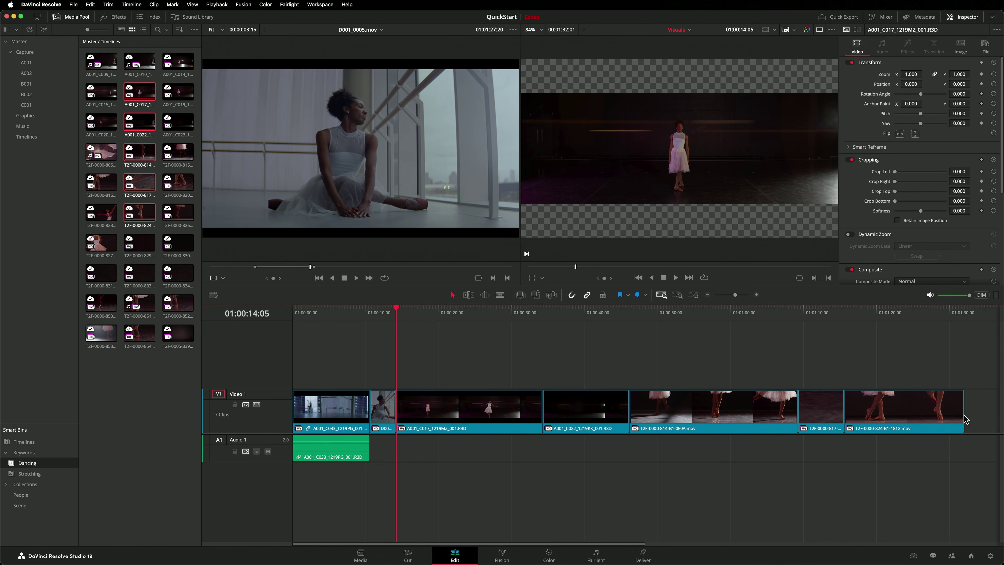
# In Trim Edit mode, set all five dancing clips in the Visuals timeline to a 5-second duration each, rippling them together.
pyautogui.moveTo(858, 364); pyautogui.dragTo(473, 477)
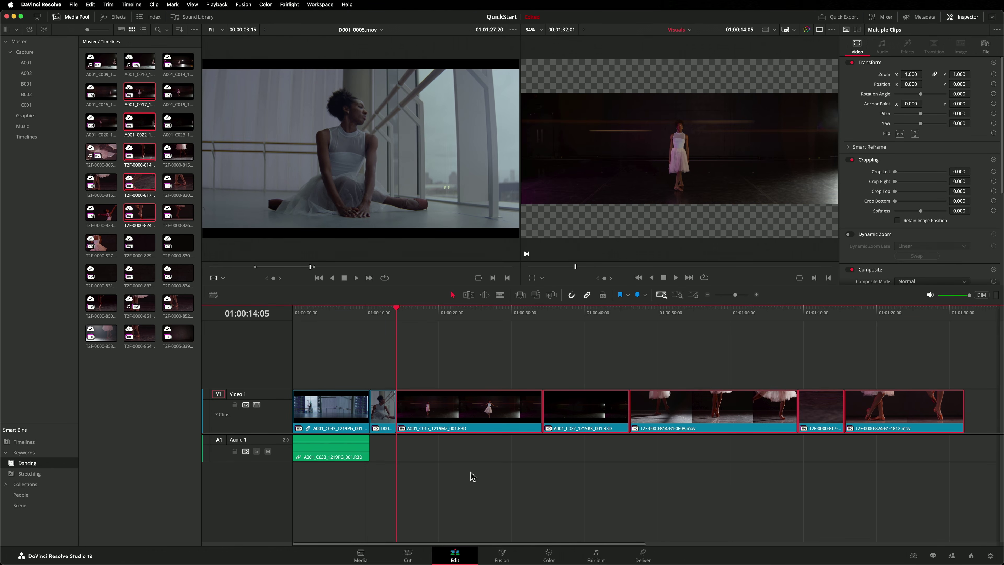
pyautogui.press('super+d')
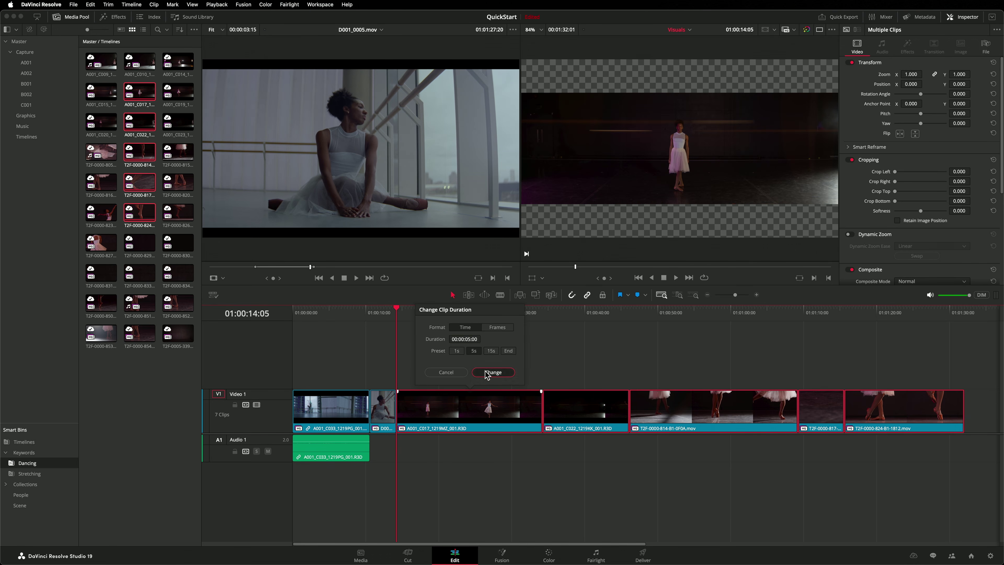
pyautogui.click(493, 373)
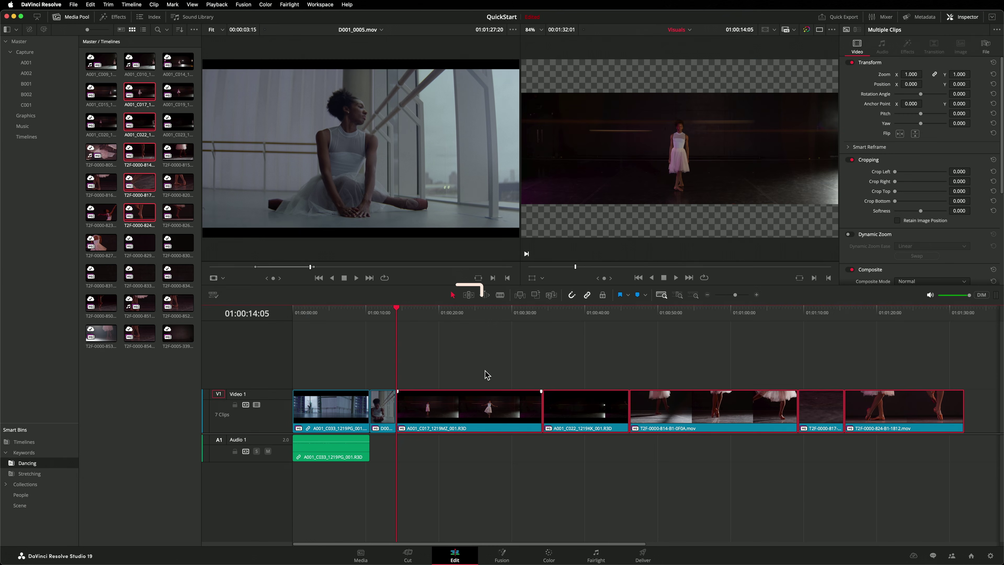
pyautogui.click(469, 295)
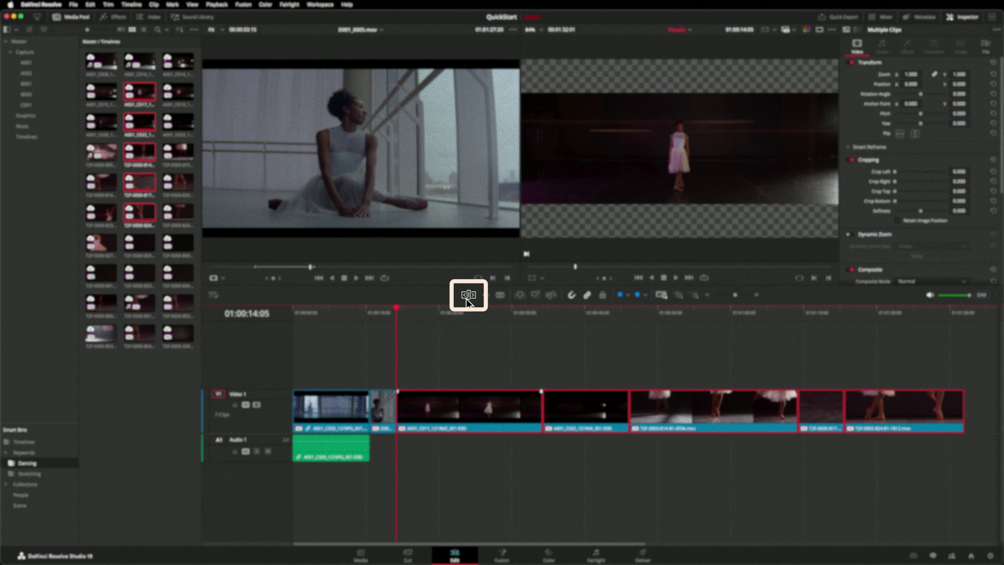
pyautogui.press('super+d')
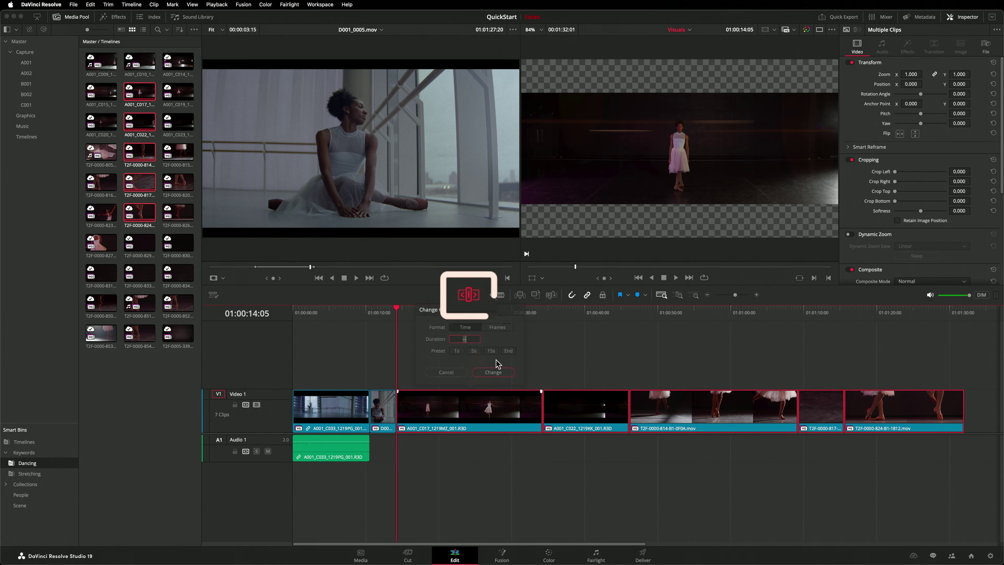
pyautogui.click(474, 351)
pyautogui.click(493, 372)
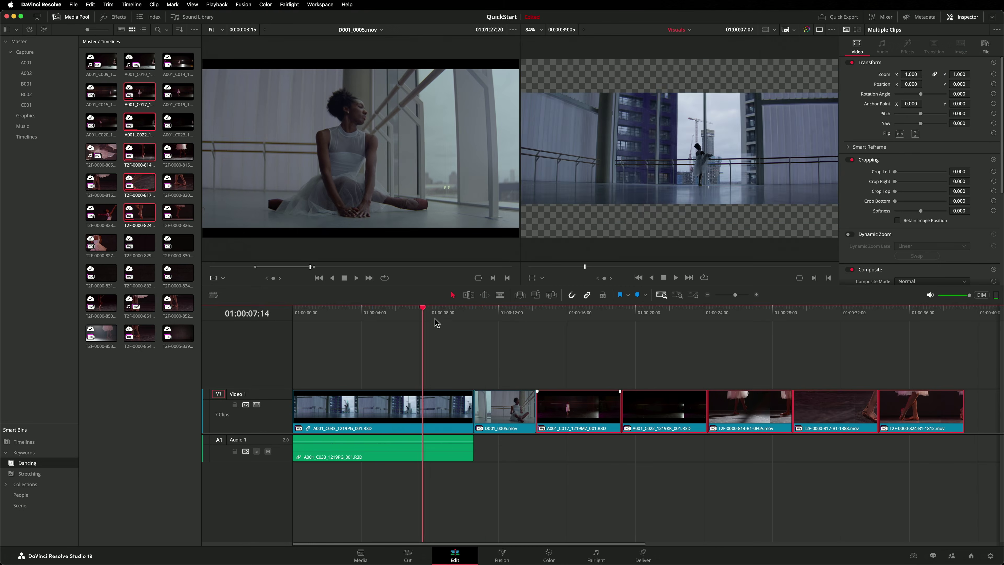
pyautogui.moveTo(434, 318); pyautogui.dragTo(748, 341)
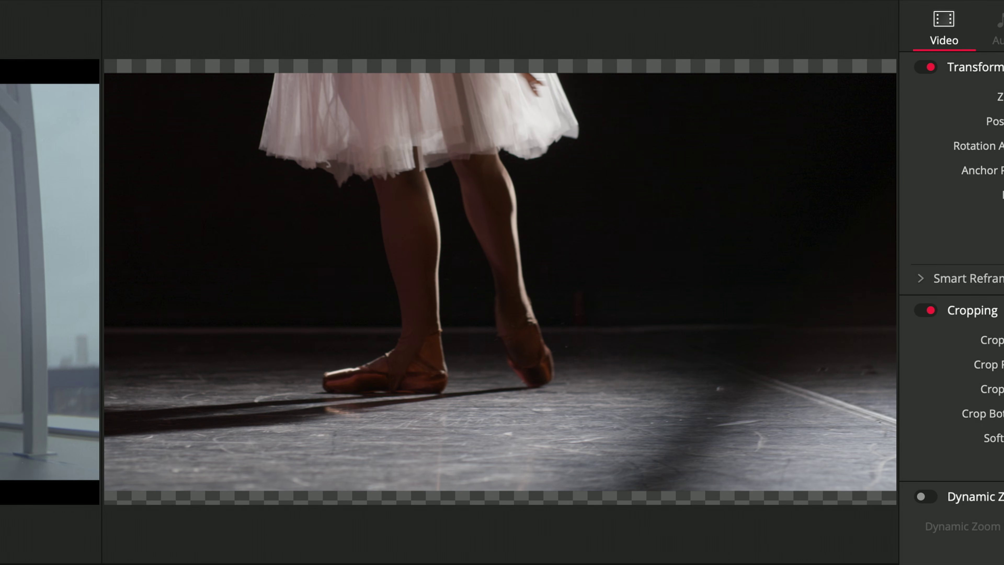